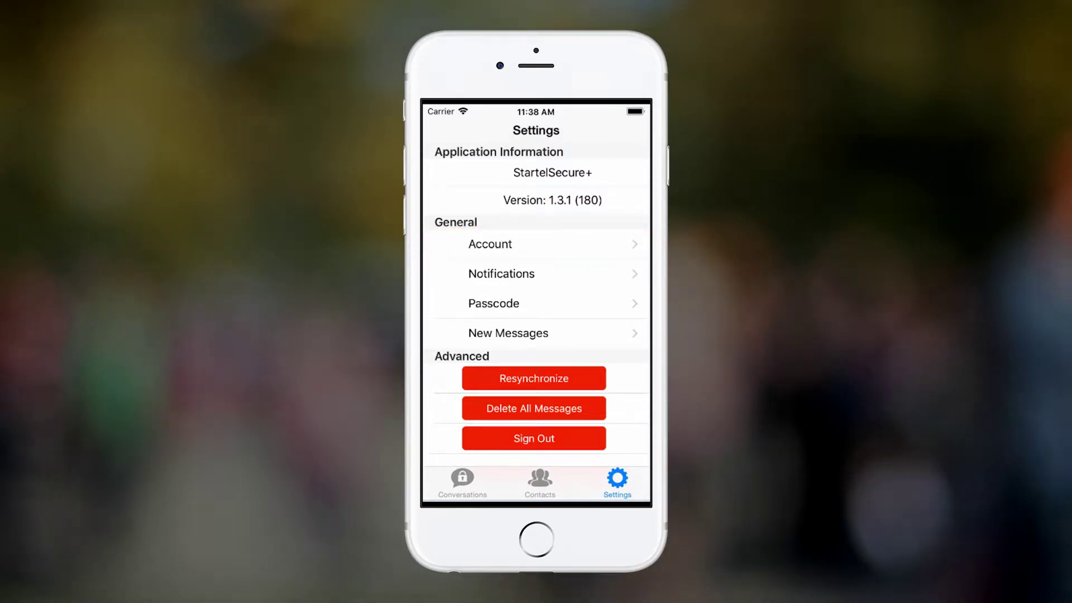
Step: In Account Information, enter the current password, the new password, and the new password again
click(491, 243)
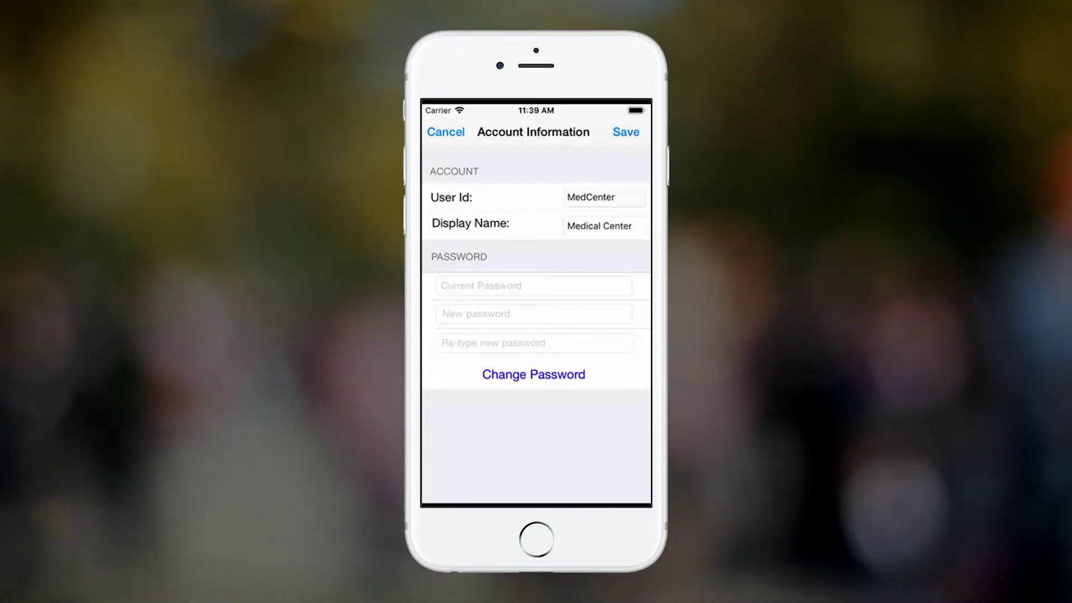
click(534, 286)
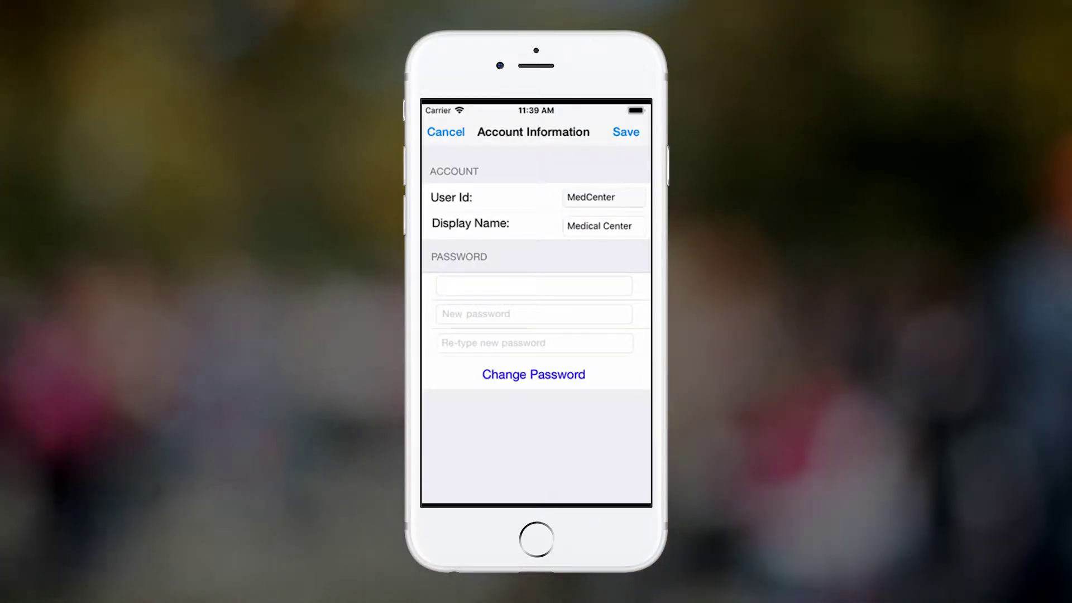
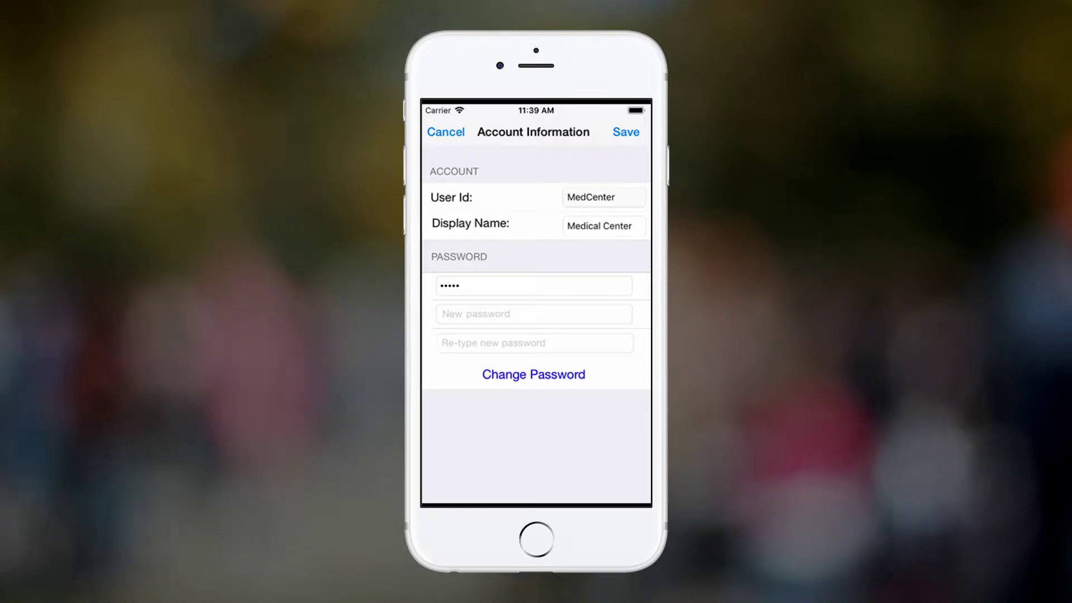
key(Tab)
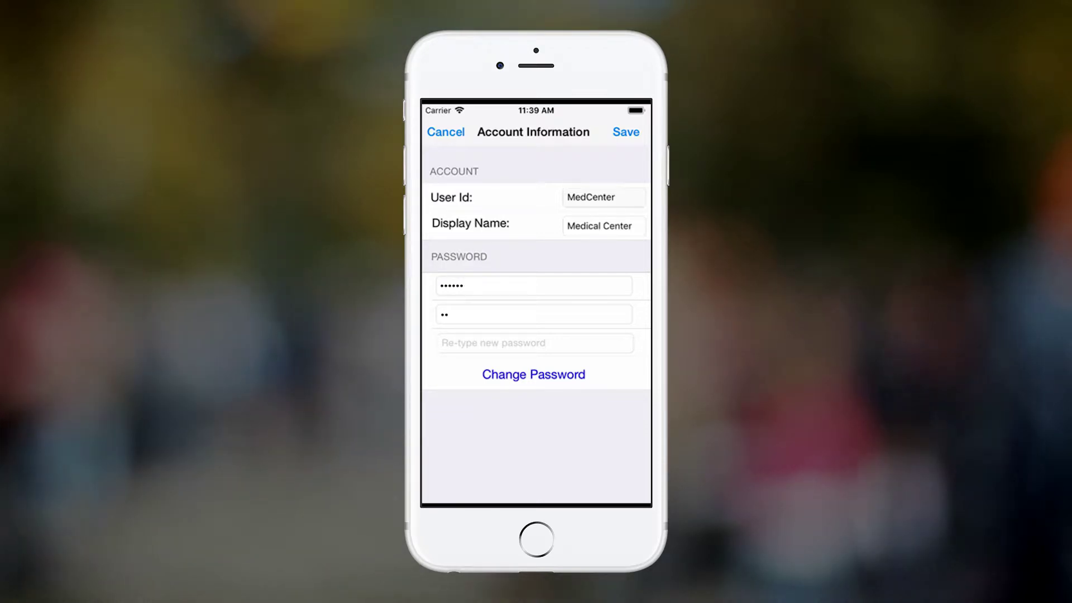
key(Tab)
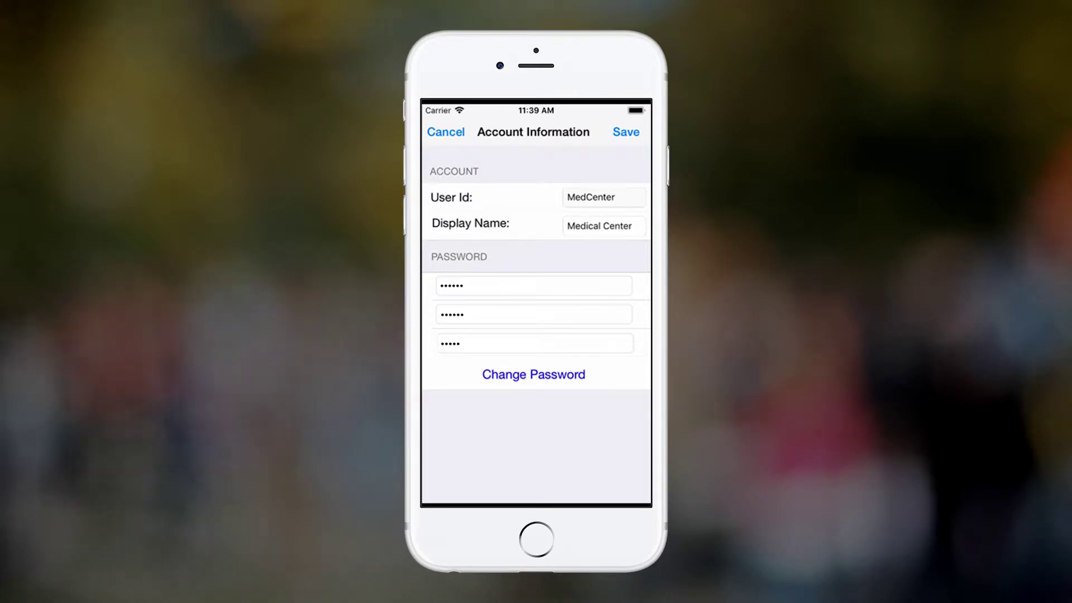
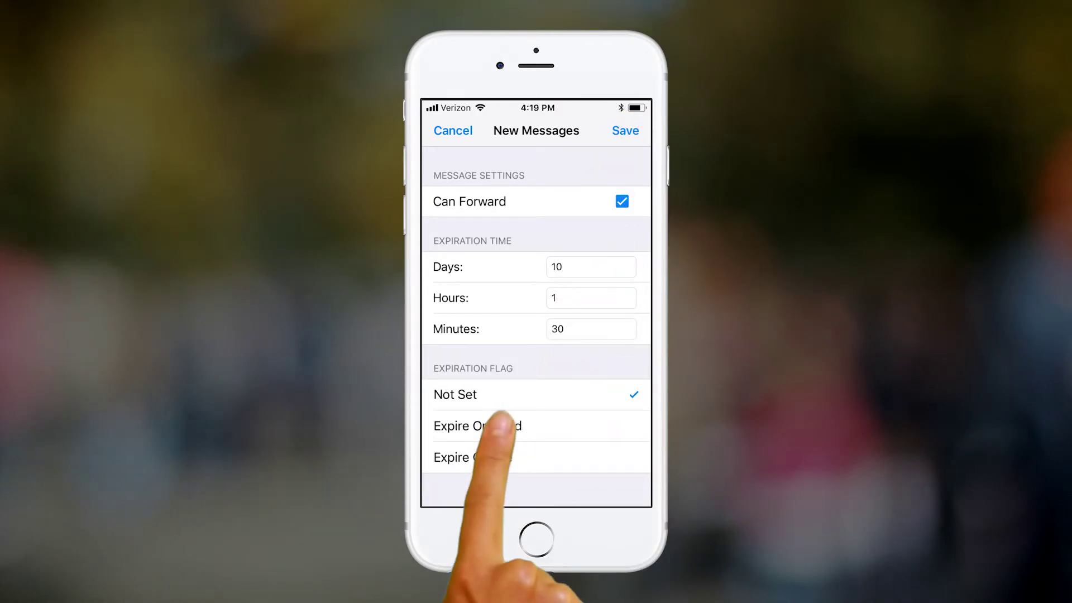
Step: Switch the expiration flag from Expire On Read to Expire On File, then back to Not Set
click(478, 425)
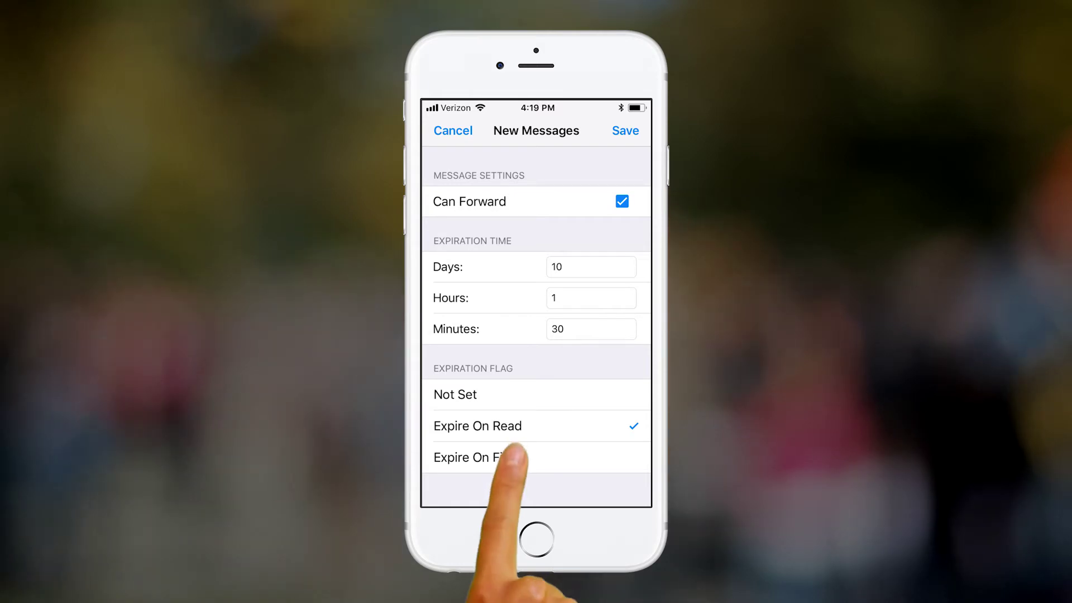
click(513, 457)
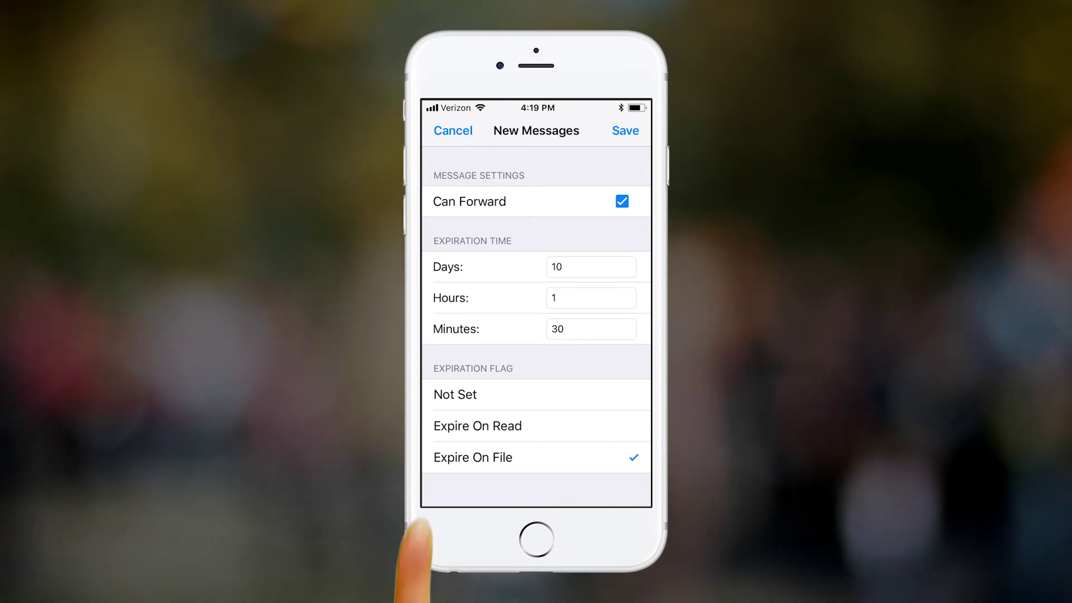
click(456, 394)
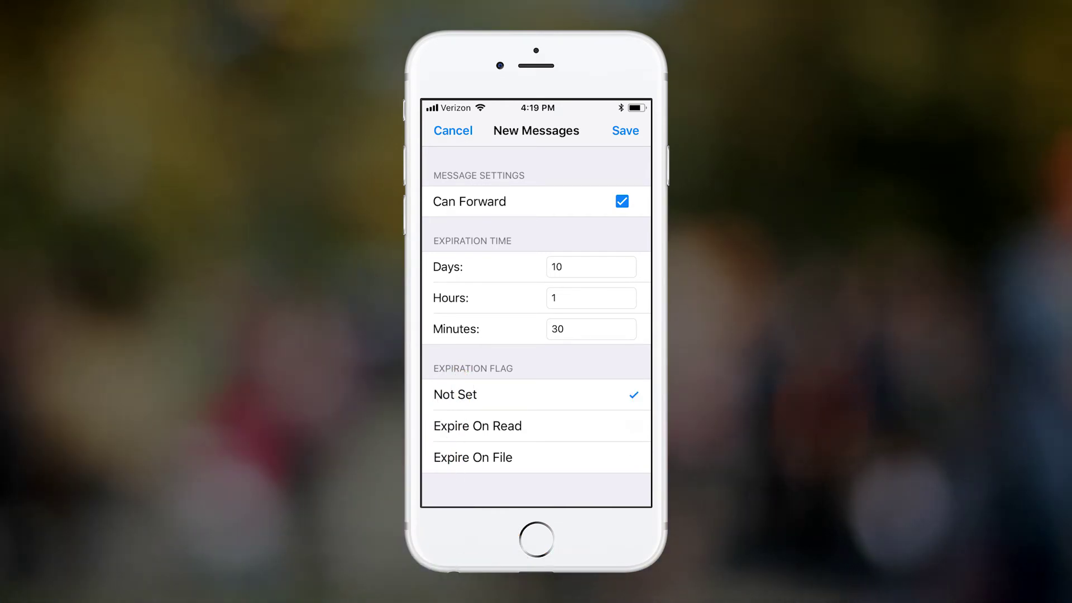